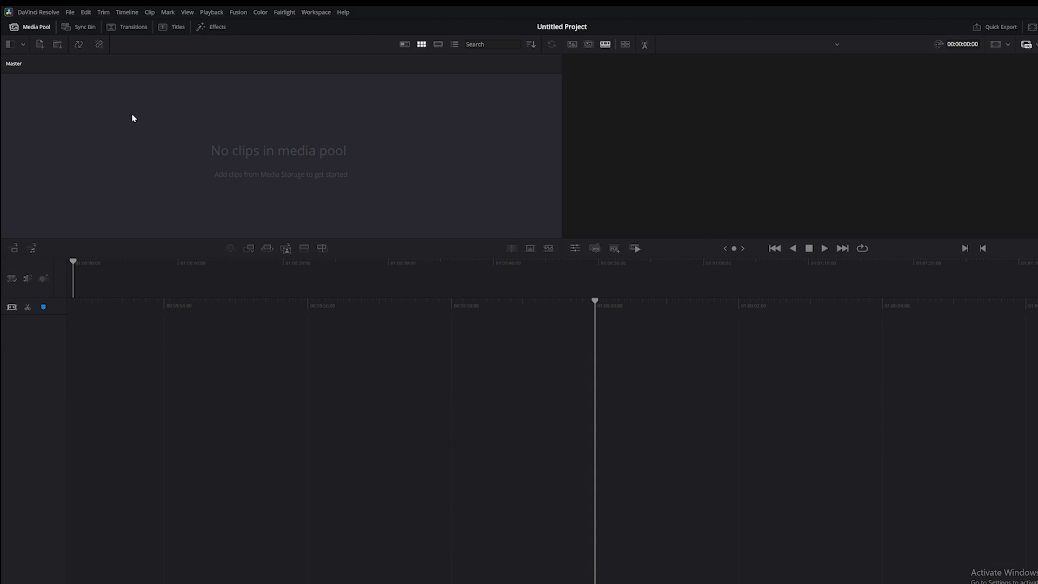
In Memory and GPU preferences, replace Auto GPU selection with the NVIDIA GeForce RTX 3070 Ti.
{"action": "left_click", "coordinate": [38, 12]}
{"action": "left_click", "coordinate": [44, 55]}
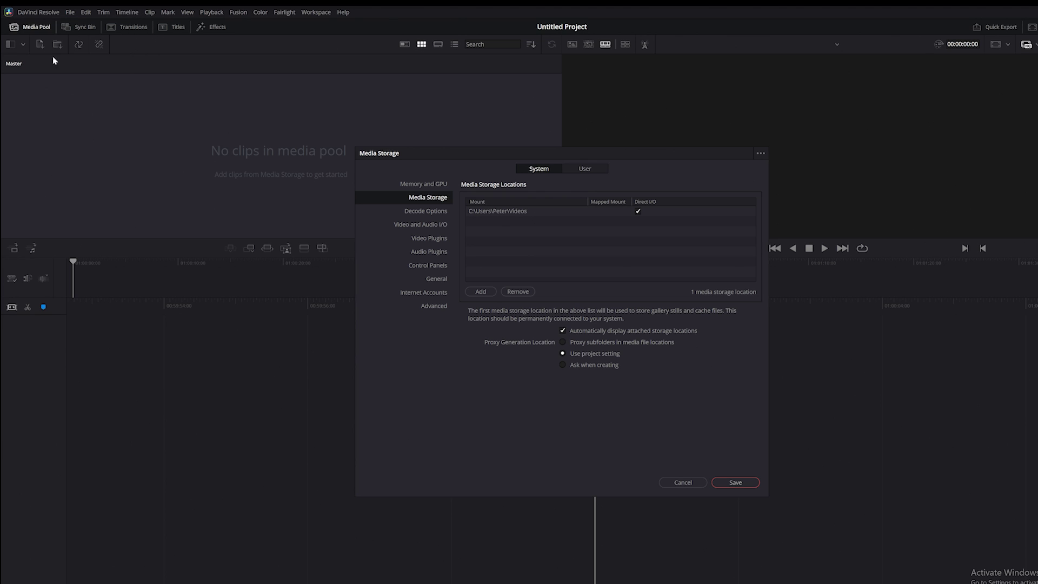
{"action": "left_click", "coordinate": [415, 185]}
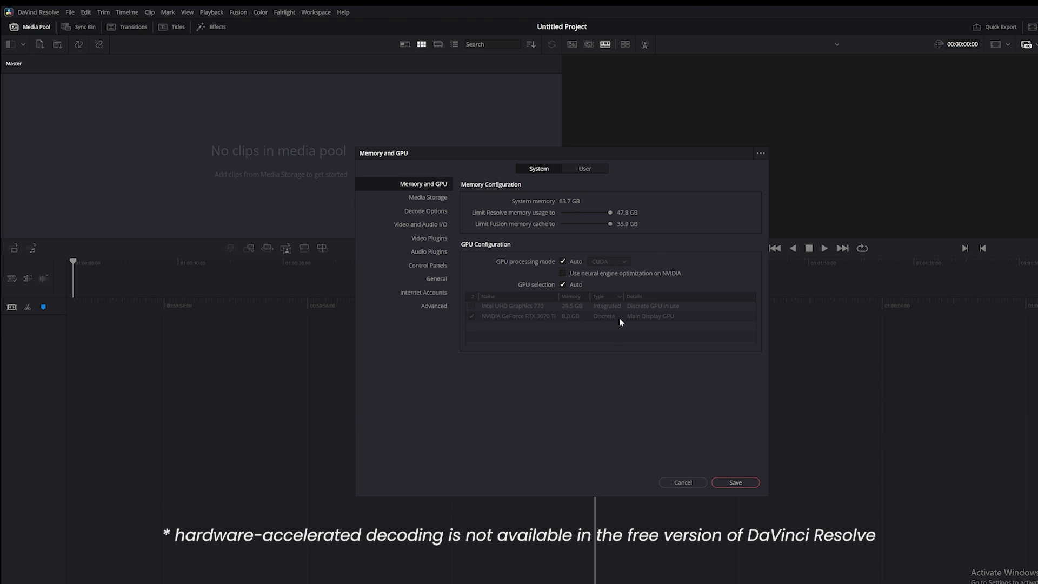
{"action": "left_click", "coordinate": [562, 284]}
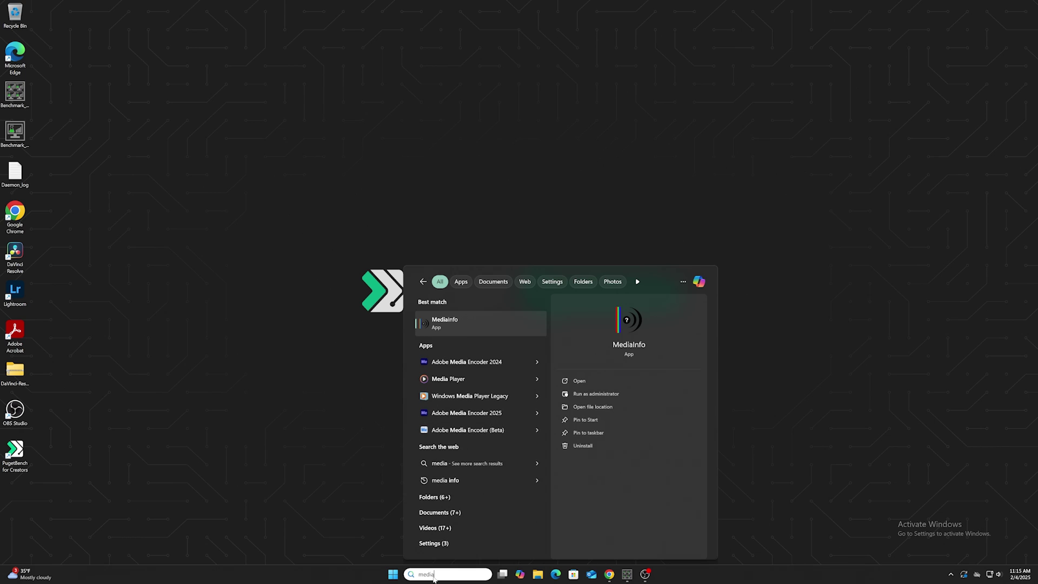
Launch MediaInfo from the Start search results for 'media'.
{"action": "left_click", "coordinate": [442, 324]}
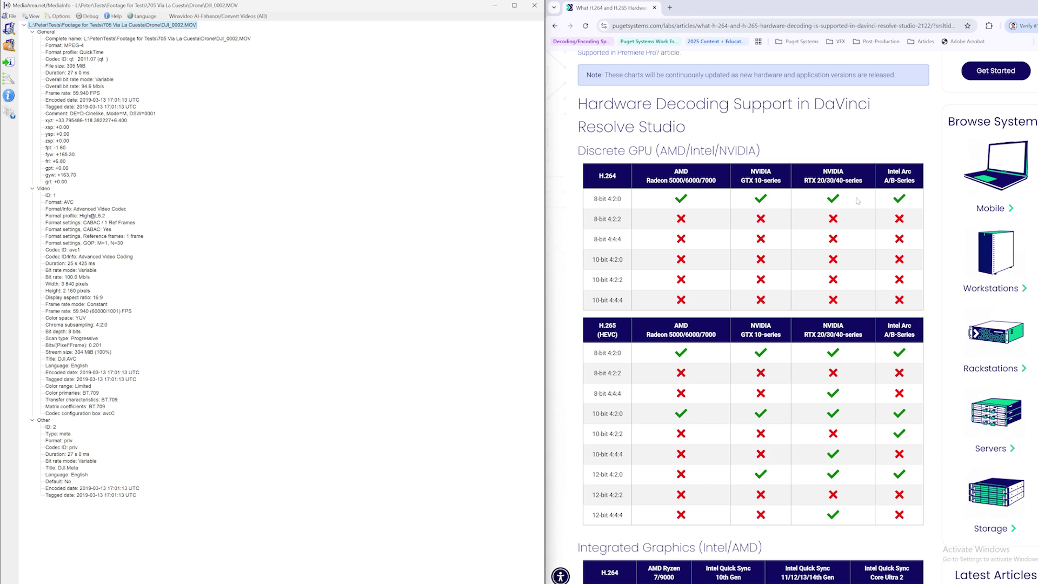
Scroll down through the browser's Resolve hardware-decoding support chart.
{"action": "scroll", "coordinate": [873, 324], "scroll_direction": "down", "scroll_amount": 6}
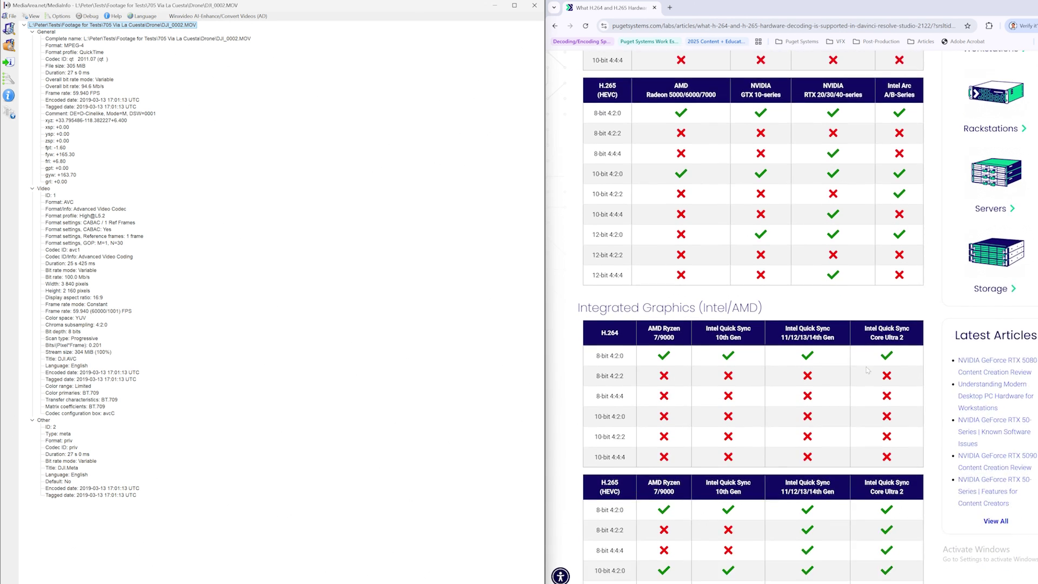
{"action": "scroll", "coordinate": [867, 367], "scroll_direction": "down", "scroll_amount": 1}
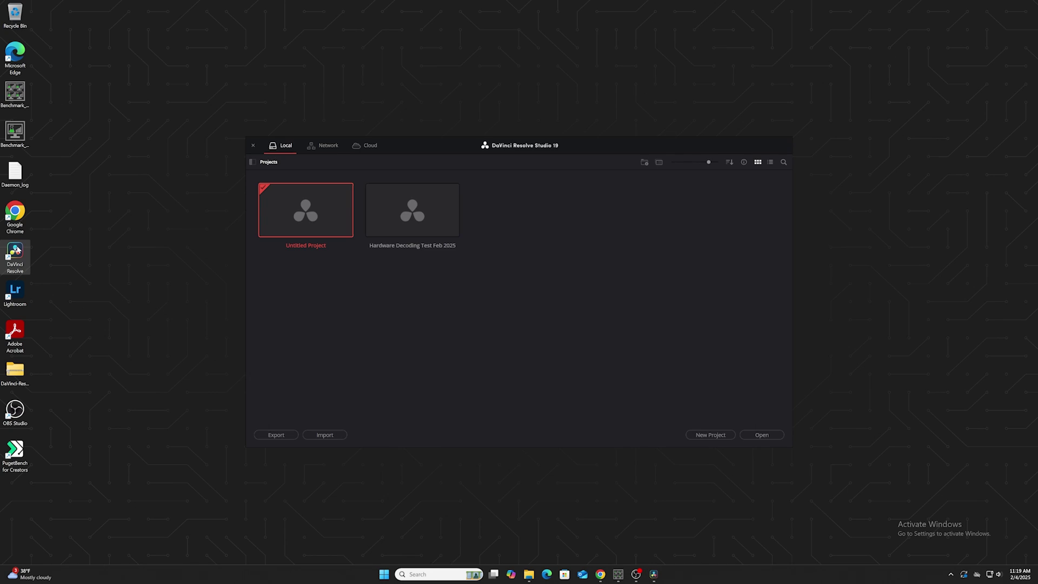
Open Hardware Decoding Test Feb 2025 and disable H.264/H.265 hardware-accelerated decoding in Decode Options.
{"action": "double_click", "coordinate": [412, 210]}
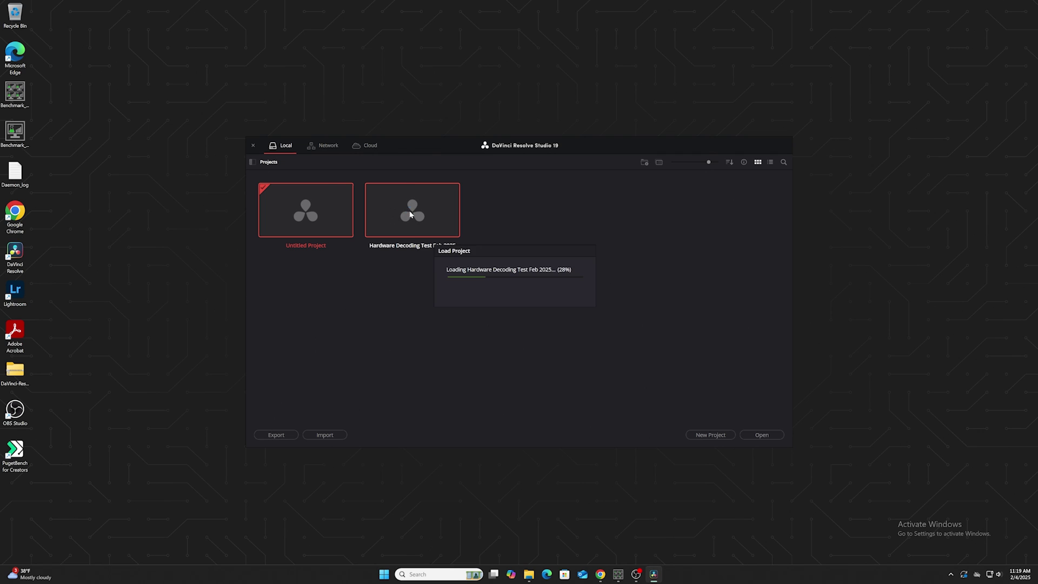
{"action": "left_click", "coordinate": [43, 17]}
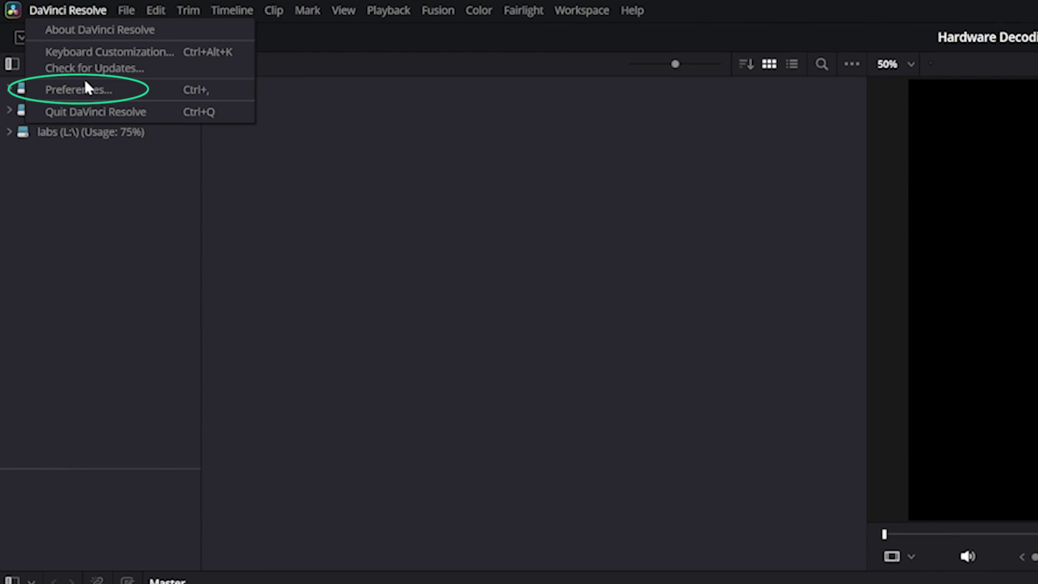
{"action": "left_click", "coordinate": [85, 82]}
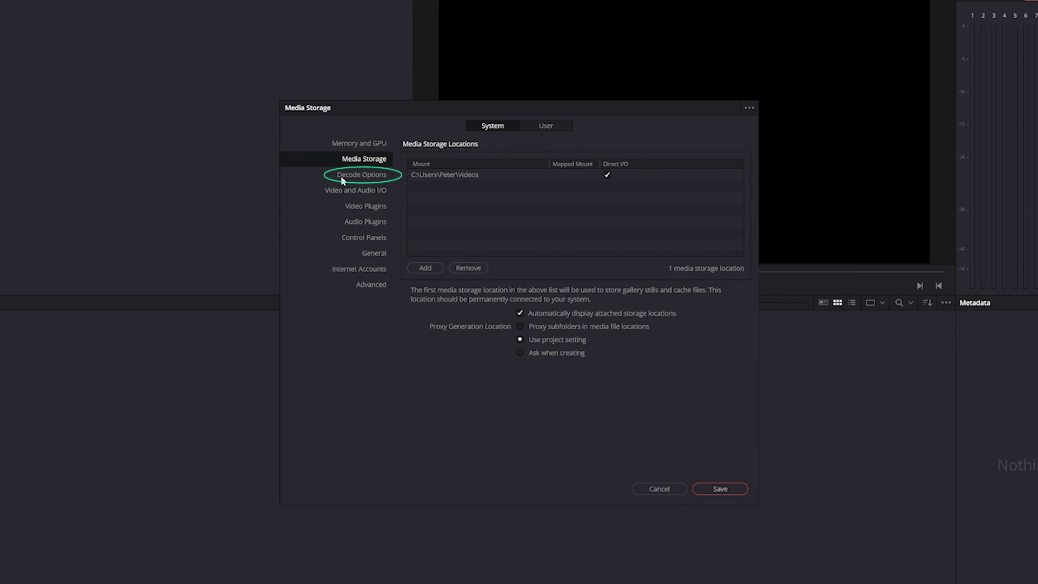
{"action": "left_click", "coordinate": [341, 179]}
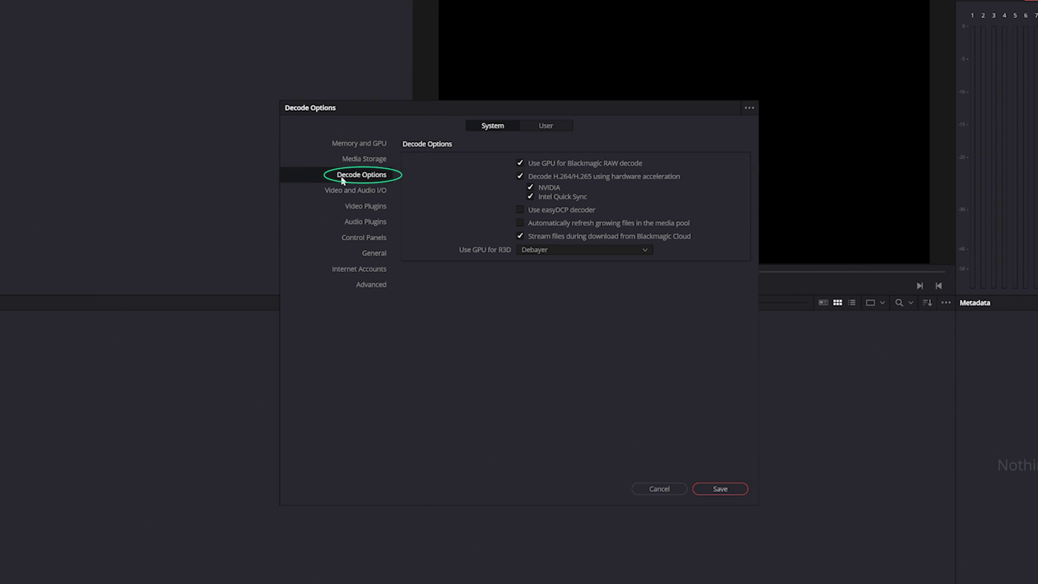
{"action": "left_click", "coordinate": [520, 177]}
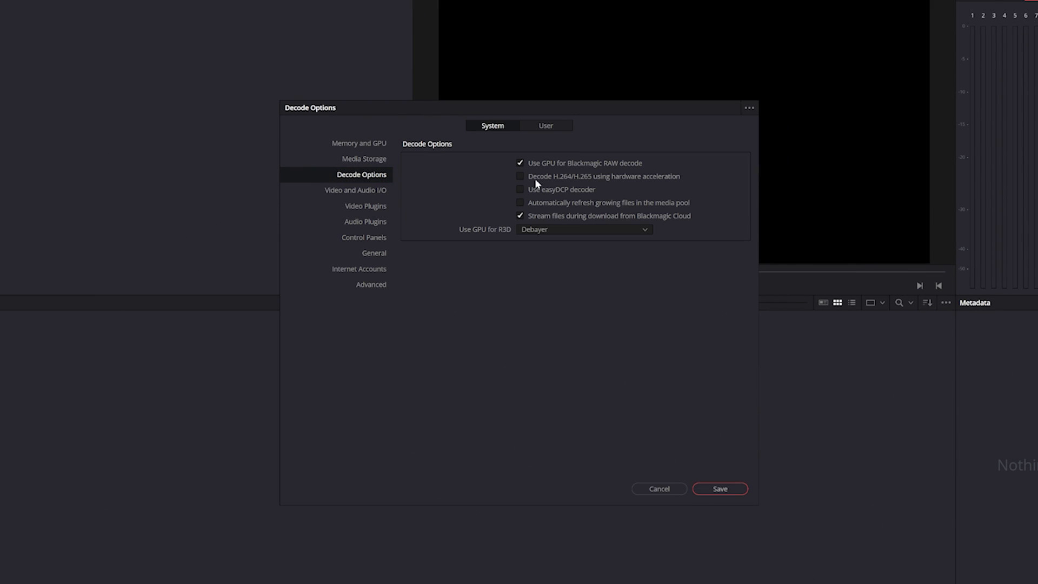
{"action": "left_click", "coordinate": [722, 489]}
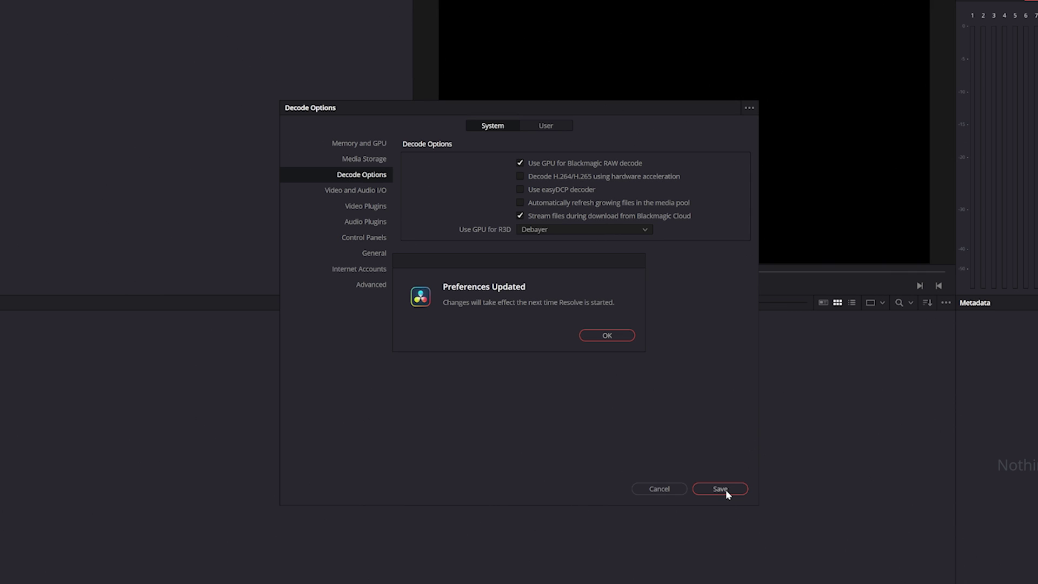
{"action": "left_click", "coordinate": [606, 336]}
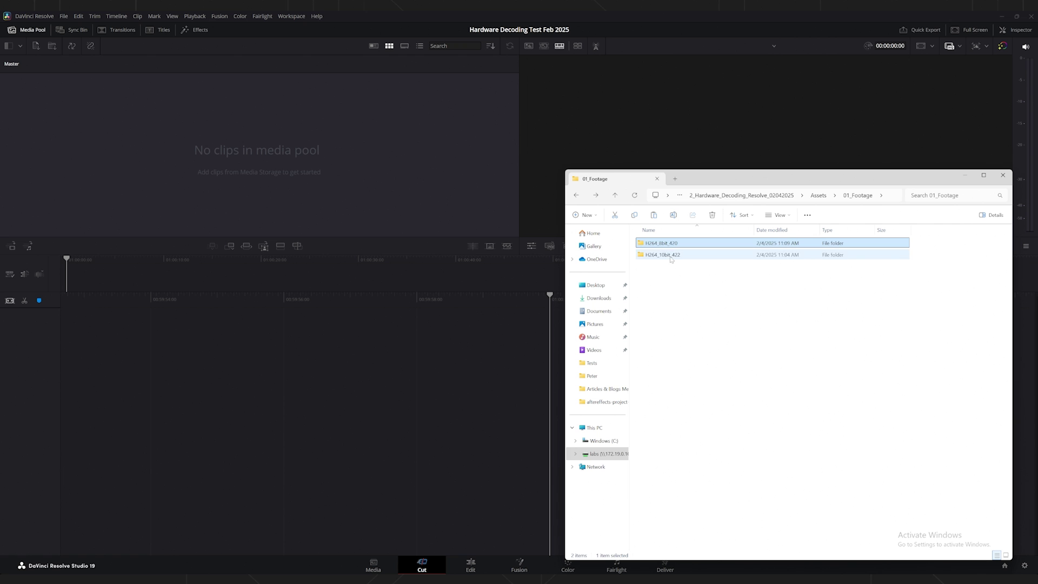
Import both footage folders and create timeline H264_8bit_420 from the DJI_0014 clip.
{"action": "left_click", "coordinate": [672, 254], "text": "shift"}
{"action": "left_click_drag", "start_coordinate": [671, 254], "coordinate": [232, 156]}
{"action": "right_click", "coordinate": [26, 87]}
{"action": "left_click", "coordinate": [59, 93]}
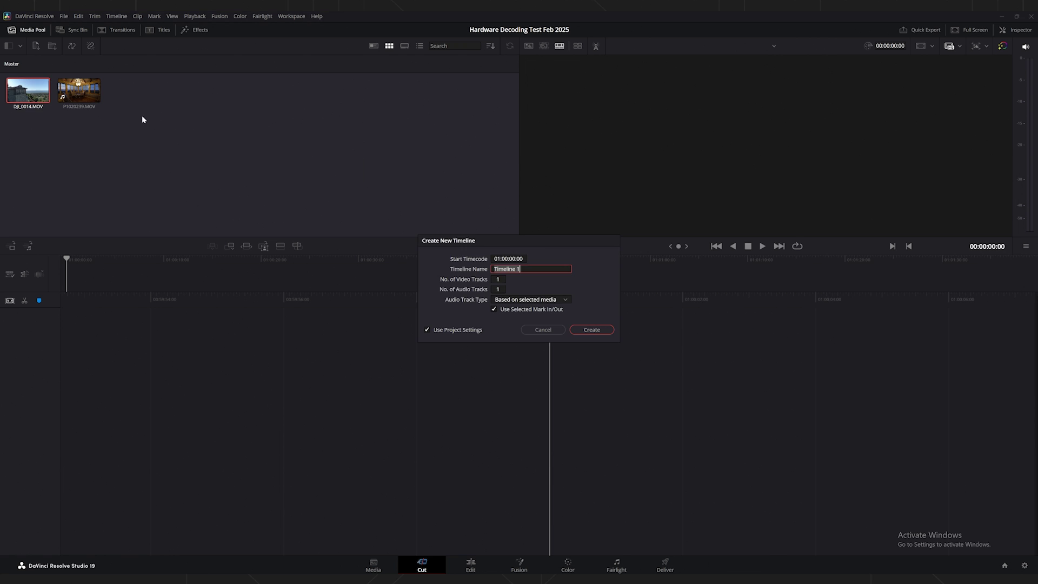
{"action": "type", "text": "H264_8bit_420"}
{"action": "left_click", "coordinate": [592, 330]}
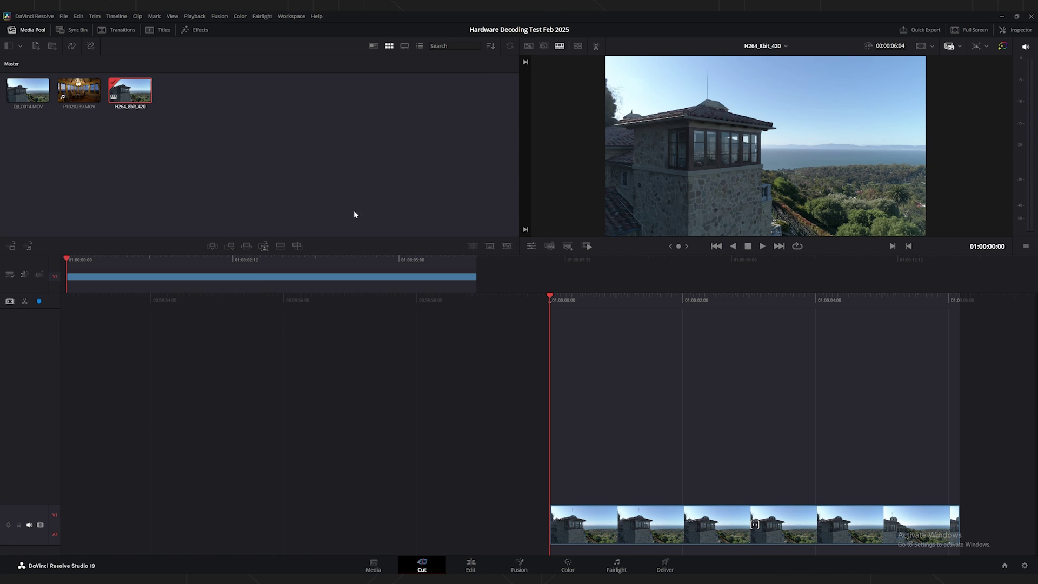
Create timeline H264_10bit_422 from P1020239 and play it on the Edit page.
{"action": "right_click", "coordinate": [86, 95]}
{"action": "left_click", "coordinate": [146, 98]}
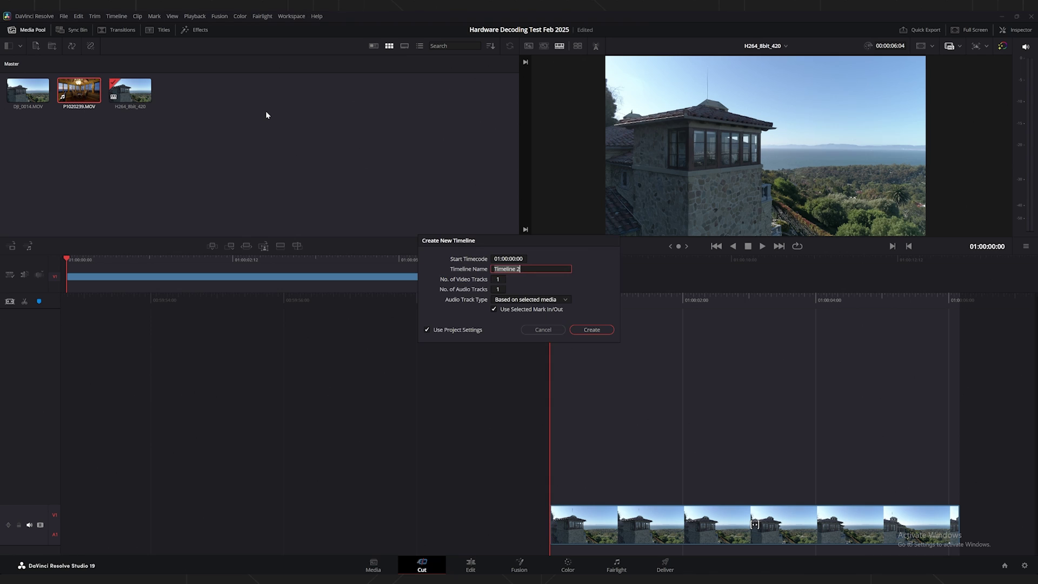
{"action": "type", "text": "H264_10bit_422"}
{"action": "left_click", "coordinate": [591, 330]}
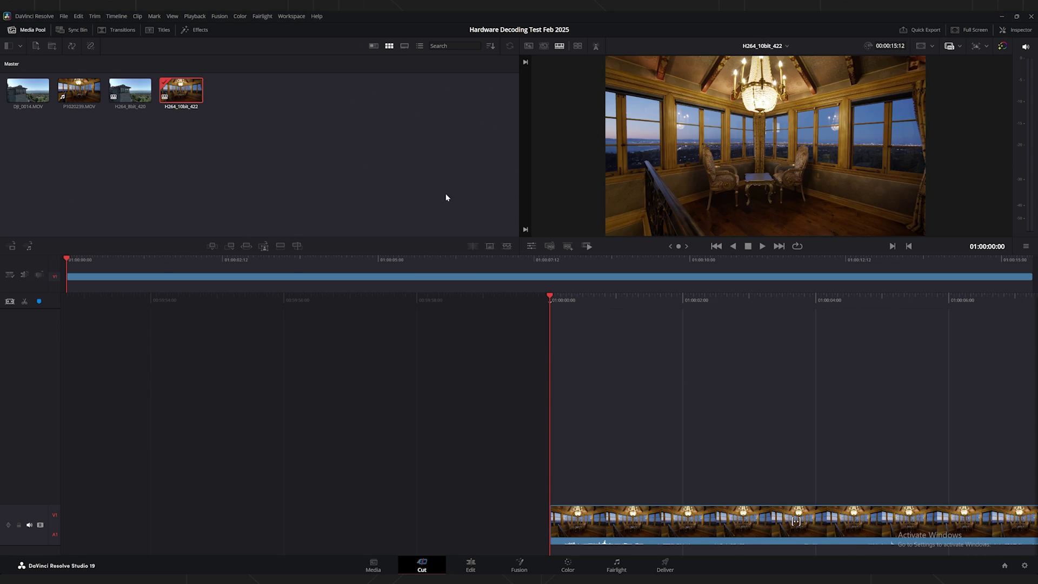
{"action": "key", "text": "shift+4"}
{"action": "key", "text": "space"}
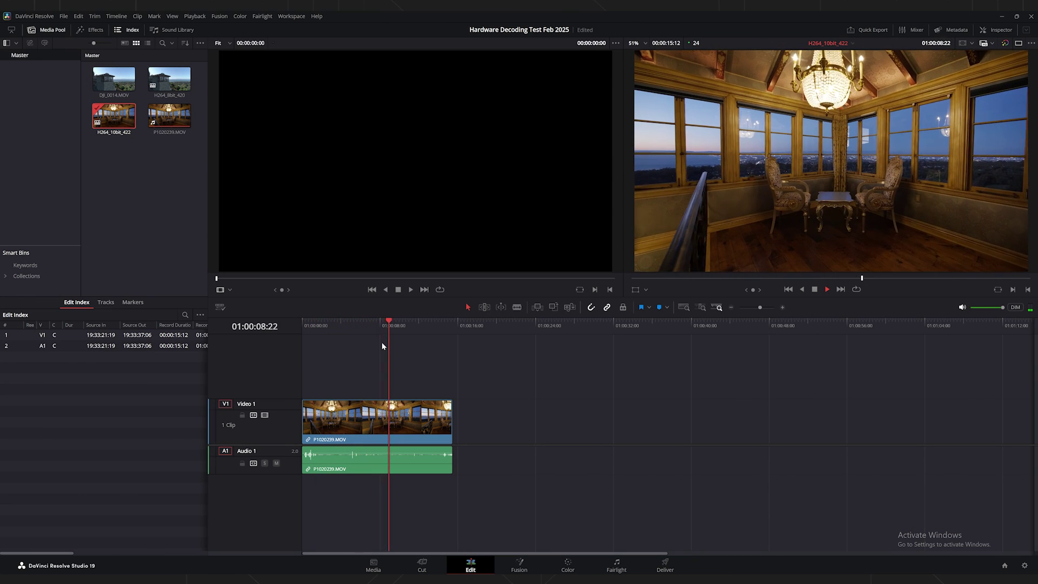
On the Deliver page, set the render format to QuickTime with DNxHR LB codec.
{"action": "left_click", "coordinate": [665, 566]}
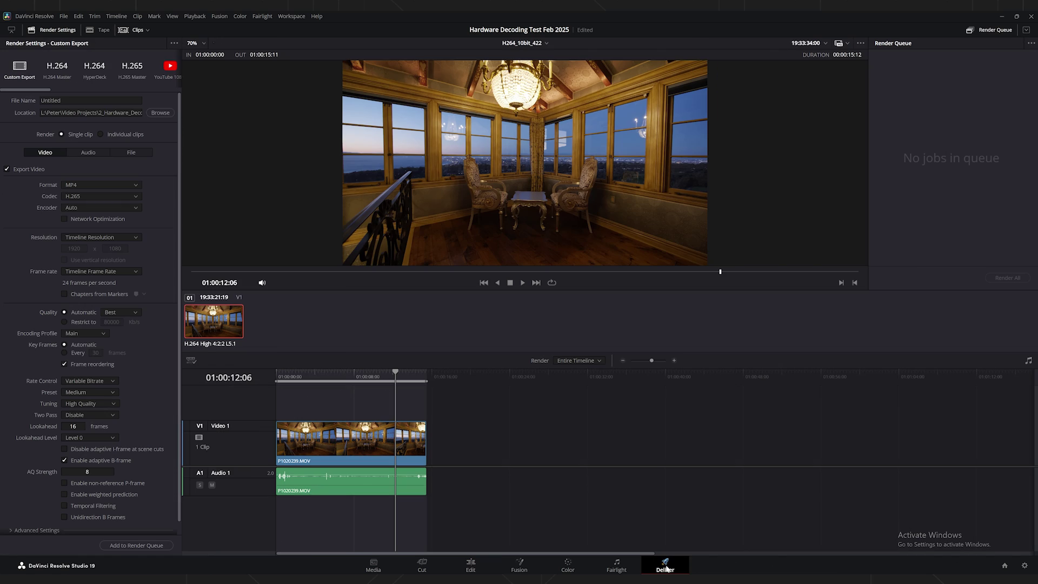
{"action": "left_click", "coordinate": [133, 186]}
{"action": "left_click", "coordinate": [98, 277]}
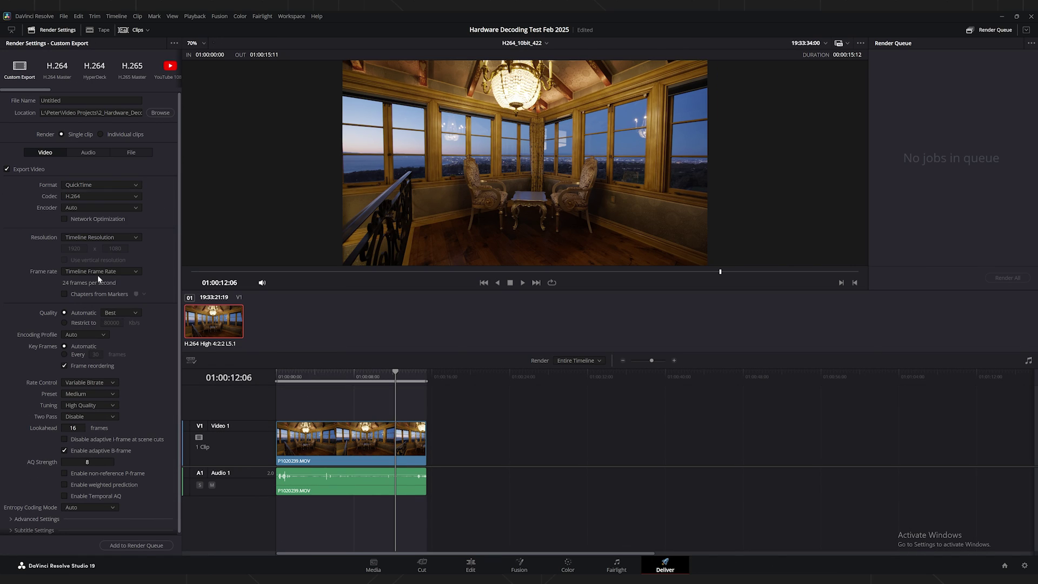
{"action": "left_click", "coordinate": [132, 196]}
{"action": "left_click", "coordinate": [119, 212]}
{"action": "left_click", "coordinate": [116, 208]}
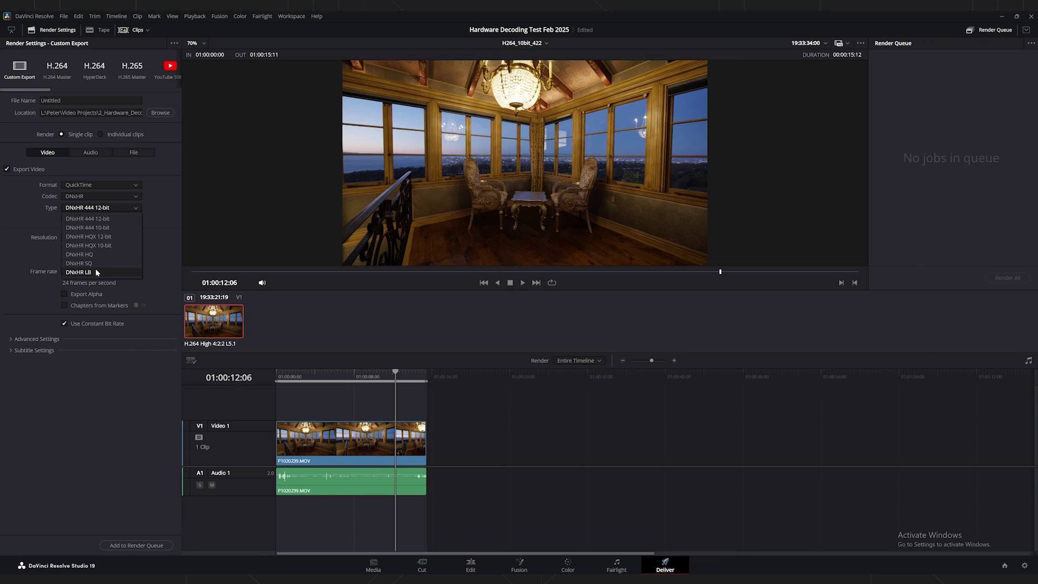
{"action": "left_click", "coordinate": [90, 273]}
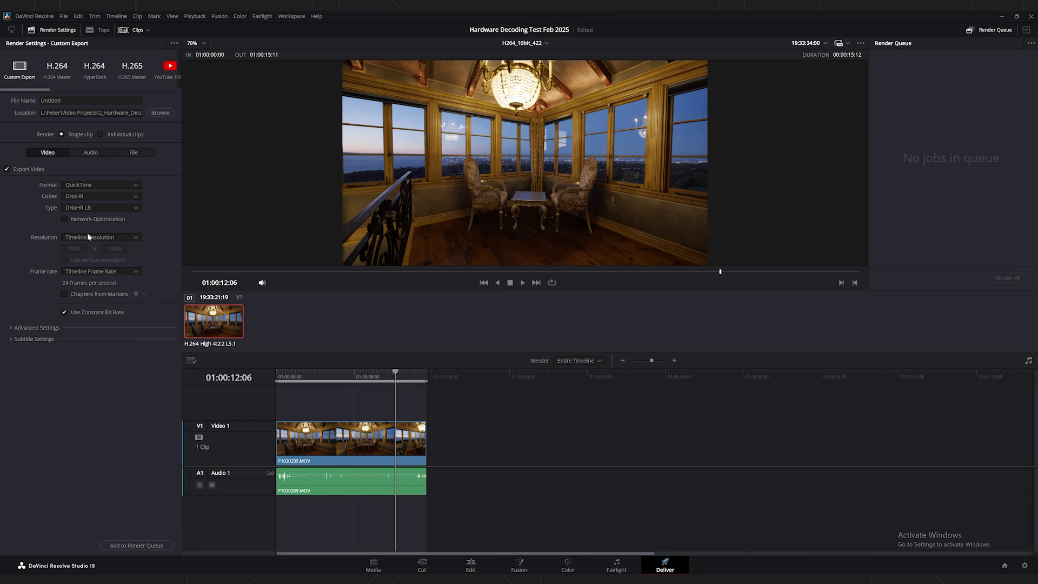
Queue render jobs named H264_10bit_422_Decode_OFF and H264_8bit_420_Decode_OFF.
{"action": "left_click", "coordinate": [50, 101]}
{"action": "type", "text": "H264_10bit_422_Decode_OFF"}
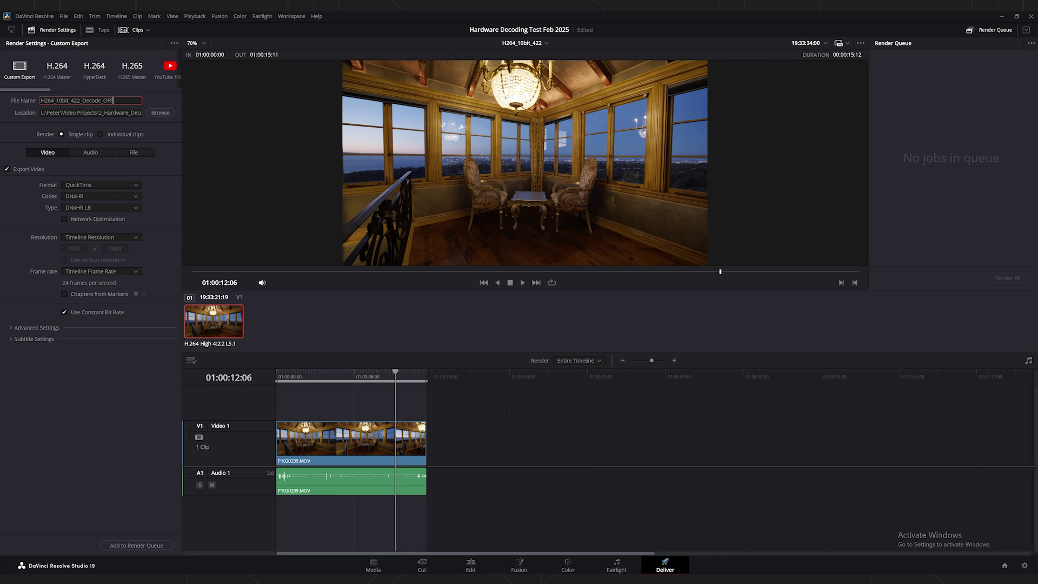
{"action": "key", "text": "Return"}
{"action": "left_click", "coordinate": [154, 545]}
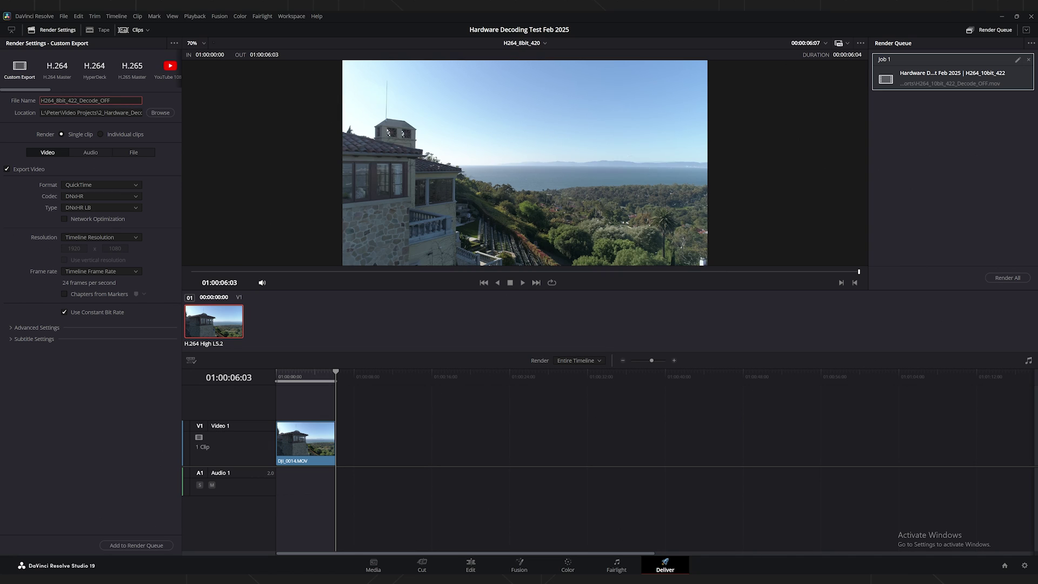
{"action": "key", "text": "BackSpace"}
{"action": "type", "text": "0"}
{"action": "key", "text": "Return"}
{"action": "left_click", "coordinate": [136, 544]}
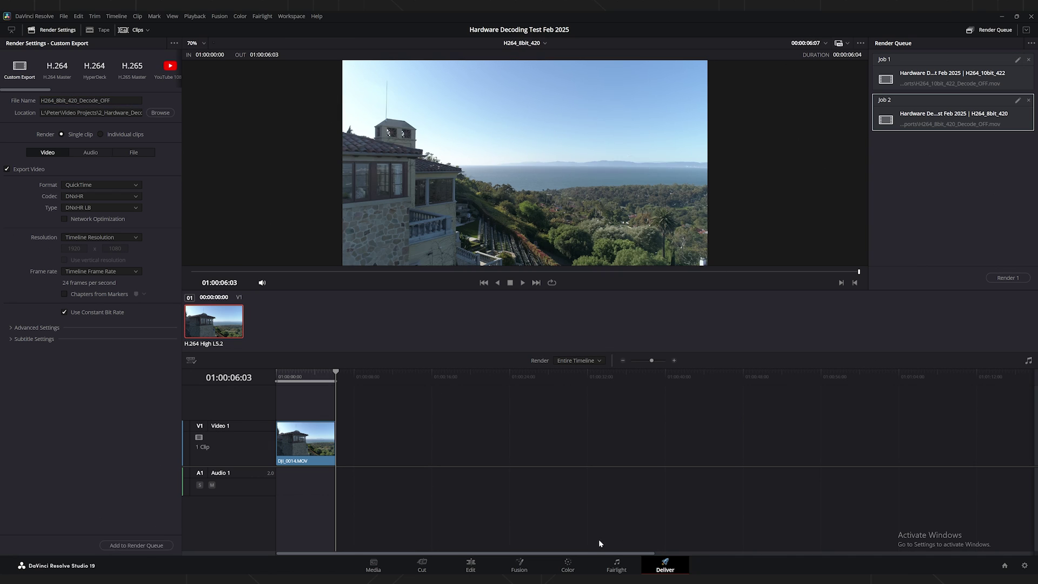
In Task Manager Details, set Resolve.exe's processor affinity to CPU 1 only.
{"action": "key", "text": "ctrl+shift+Escape"}
{"action": "left_click", "coordinate": [698, 142]}
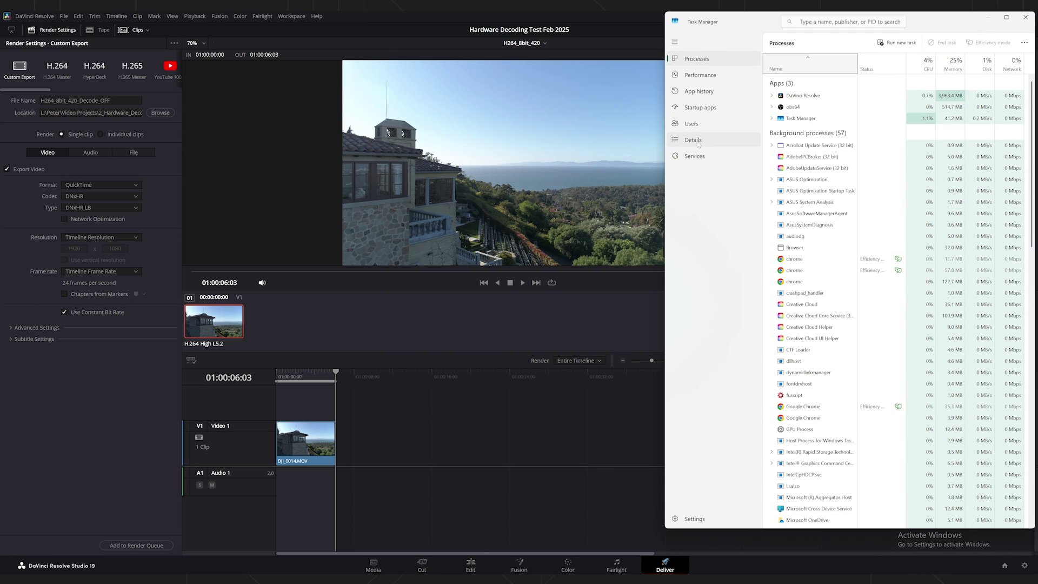
{"action": "scroll", "coordinate": [778, 169], "scroll_direction": "down", "scroll_amount": 15}
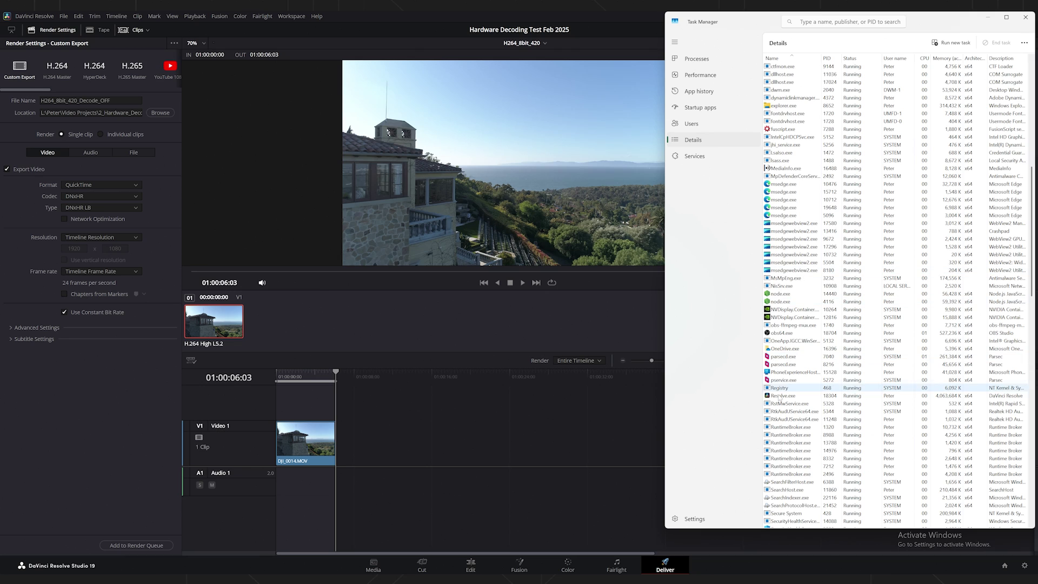
{"action": "right_click", "coordinate": [781, 397]}
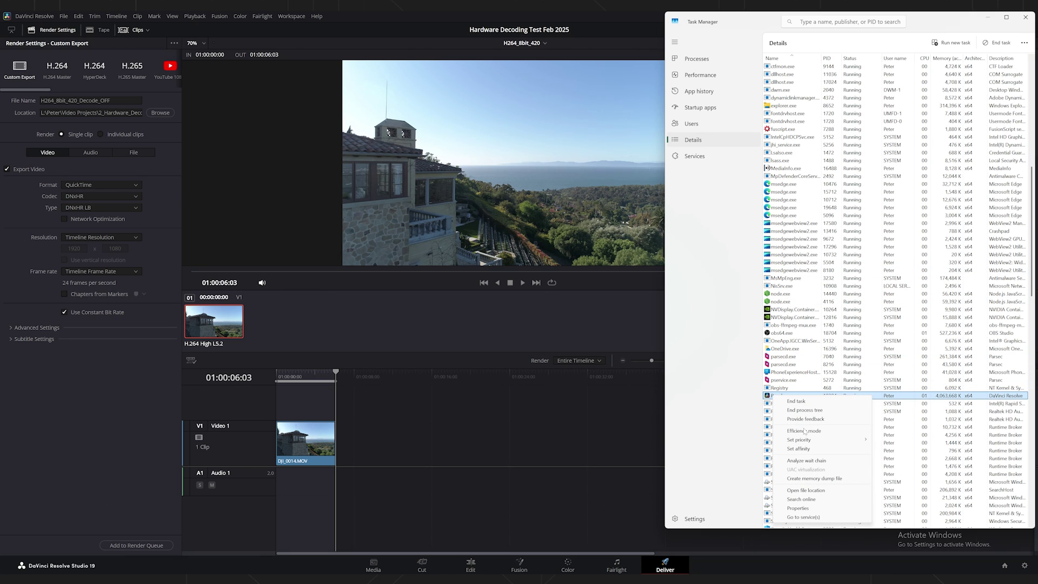
{"action": "left_click", "coordinate": [810, 449]}
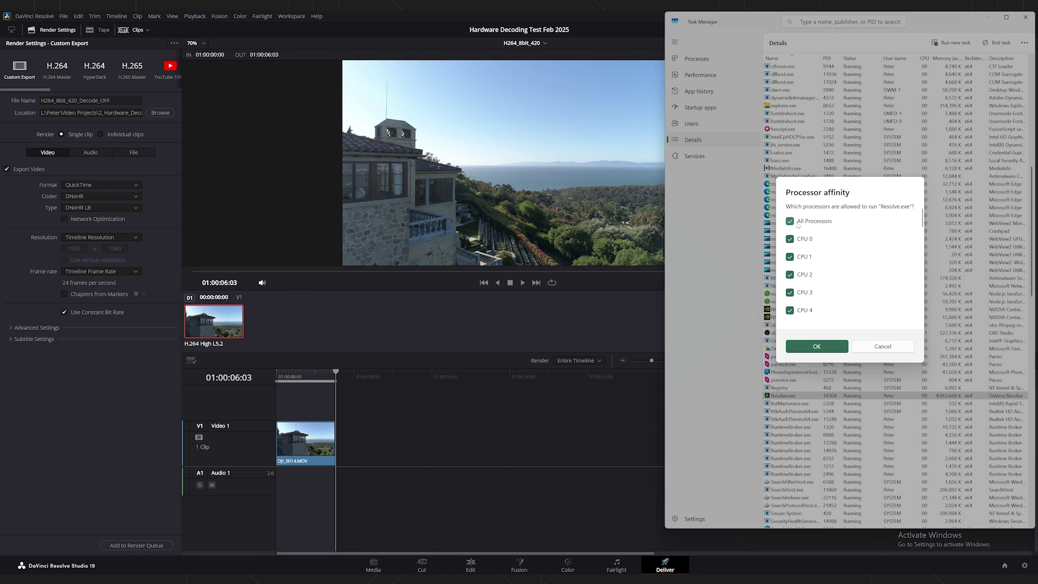
{"action": "left_click", "coordinate": [793, 222]}
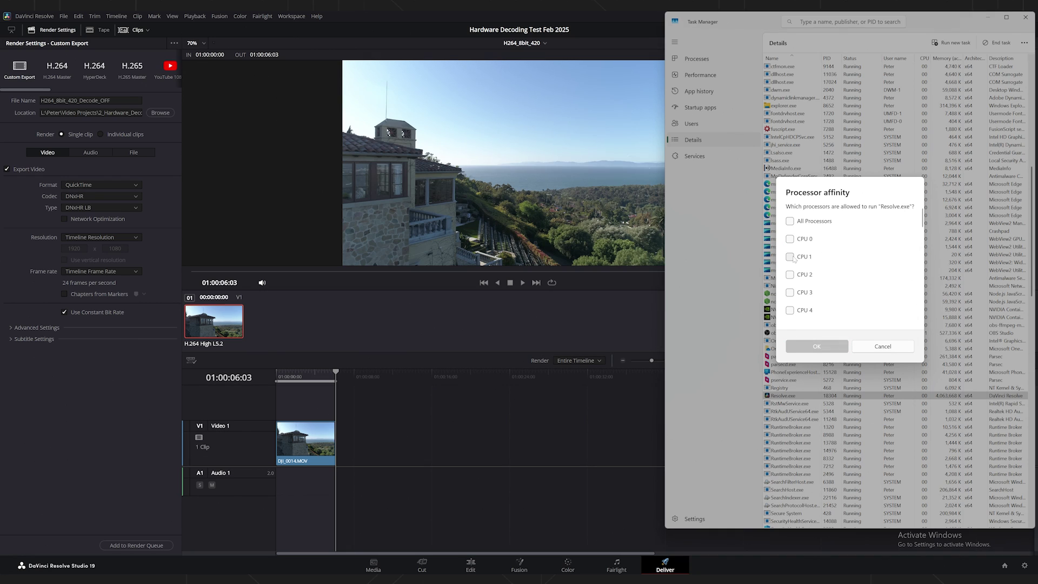
{"action": "left_click", "coordinate": [790, 257]}
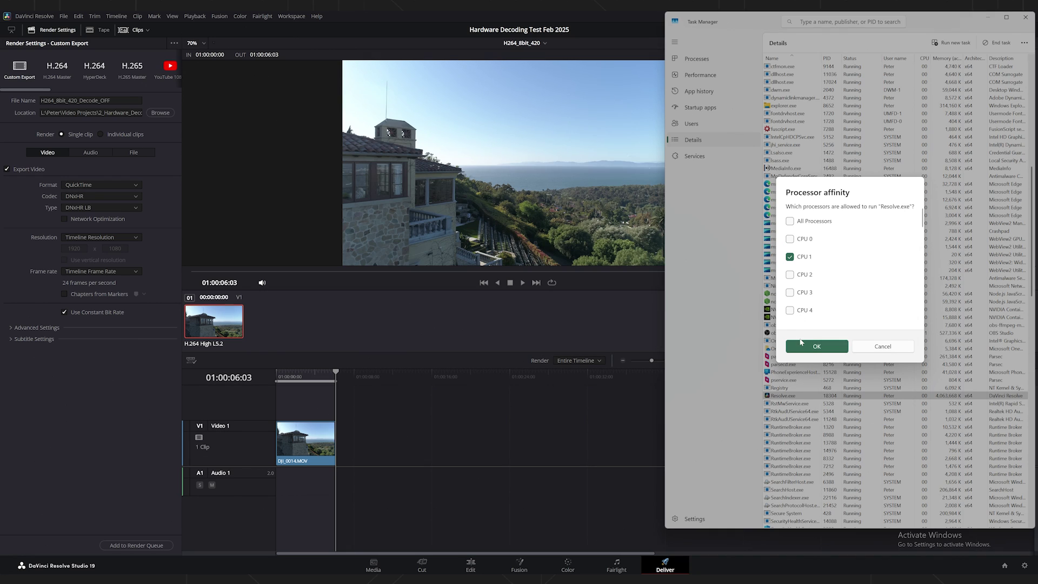
{"action": "left_click", "coordinate": [804, 347]}
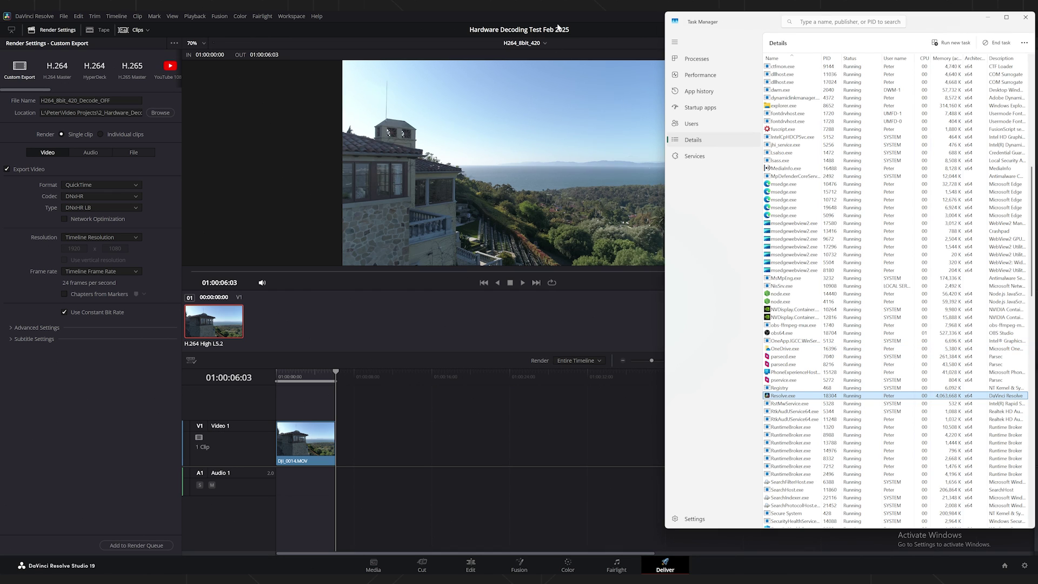
{"action": "left_click", "coordinate": [579, 31]}
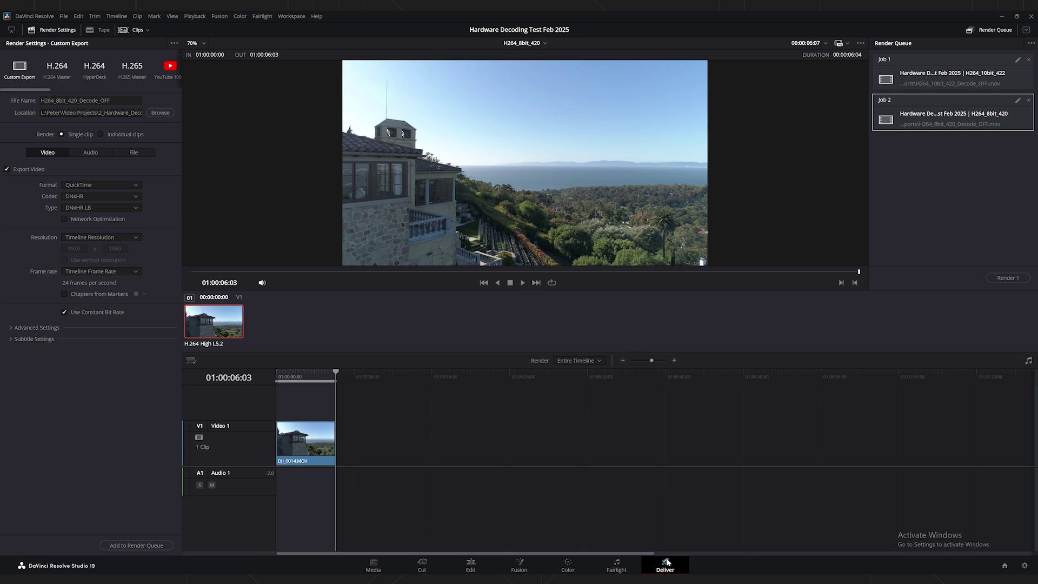
Select both queued jobs and render them all.
{"action": "left_click", "coordinate": [927, 59], "text": "ctrl"}
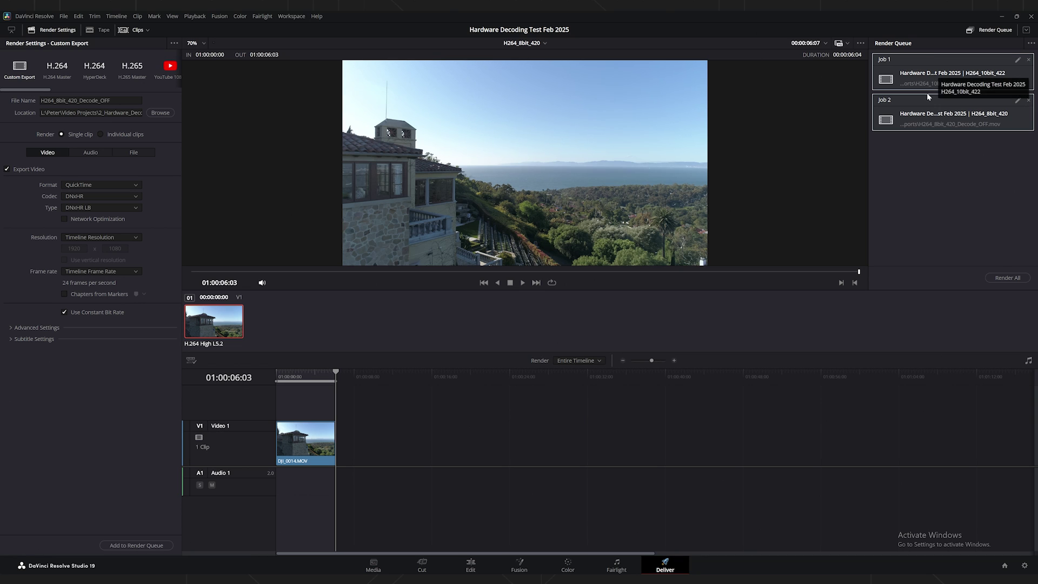
{"action": "left_click", "coordinate": [1008, 278]}
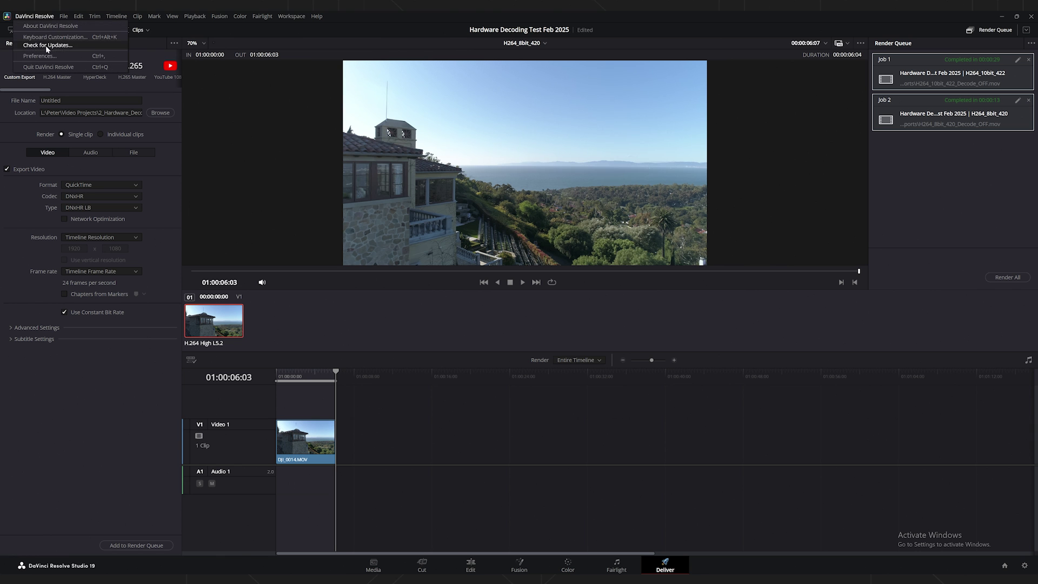
Re-enable H.264/H.265 hardware-accelerated decoding in Decode Options, save, and accept the restart.
{"action": "left_click", "coordinate": [47, 56]}
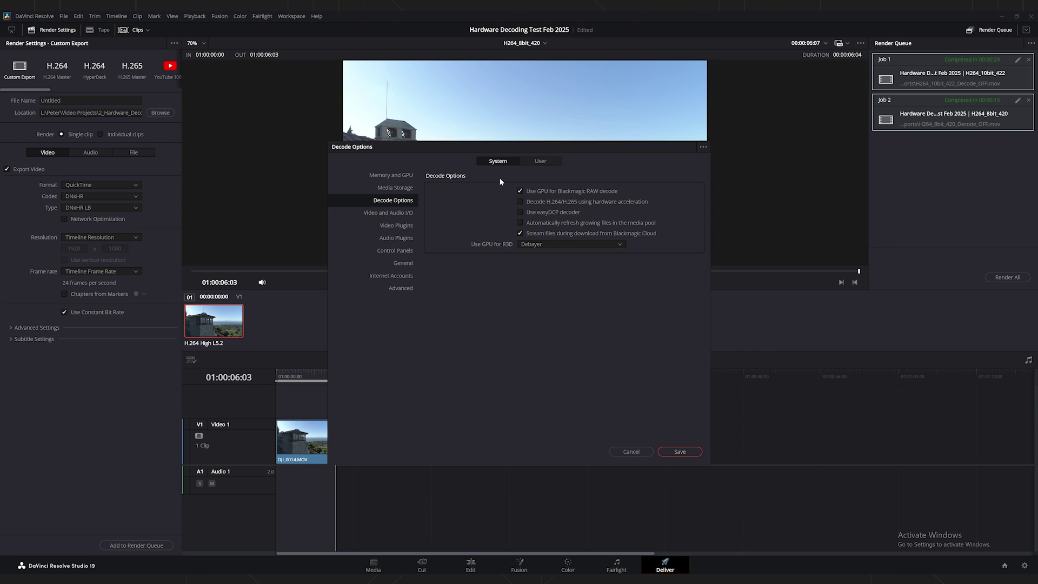
{"action": "left_click", "coordinate": [521, 202]}
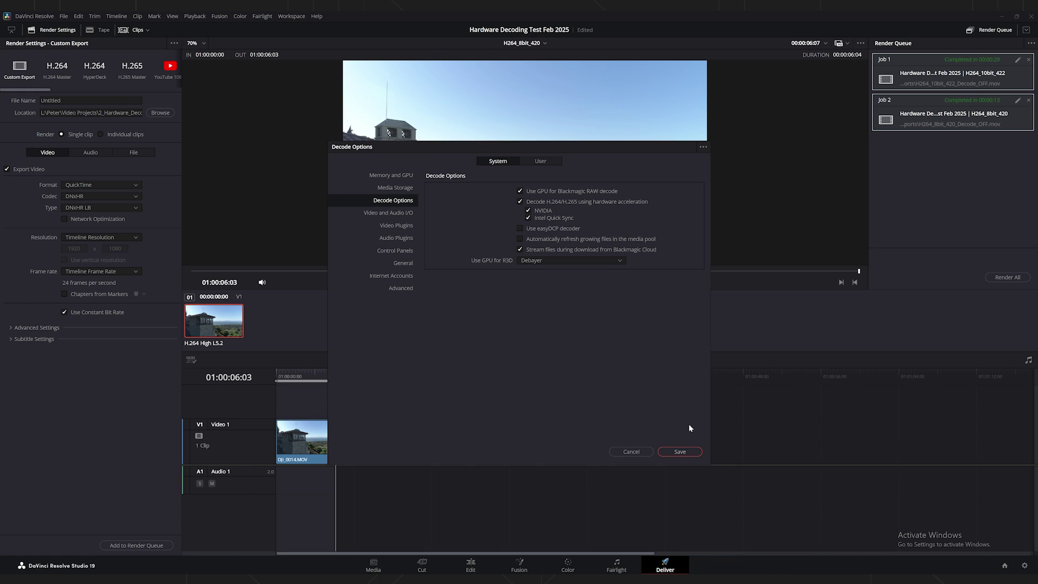
{"action": "left_click", "coordinate": [686, 454]}
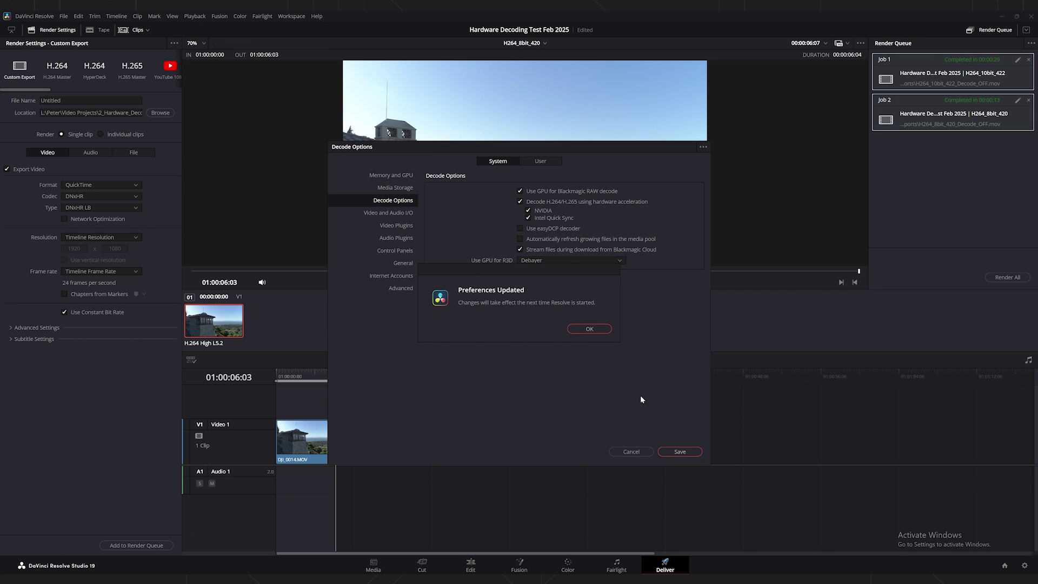
{"action": "left_click", "coordinate": [591, 328]}
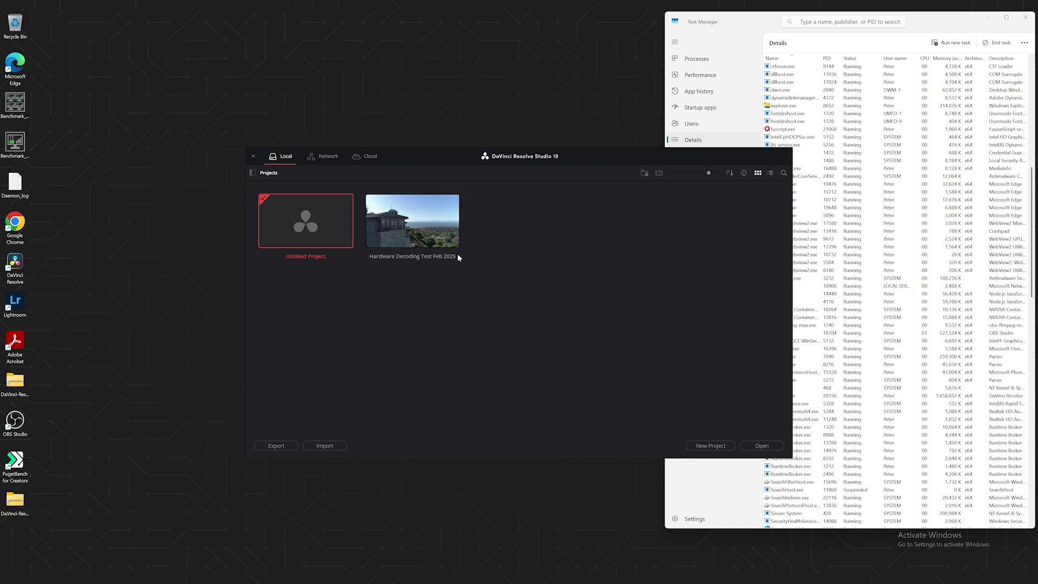
Reopen the Hardware Decoding Test project and limit Resolve.exe's affinity to CPU 1 again.
{"action": "double_click", "coordinate": [421, 234]}
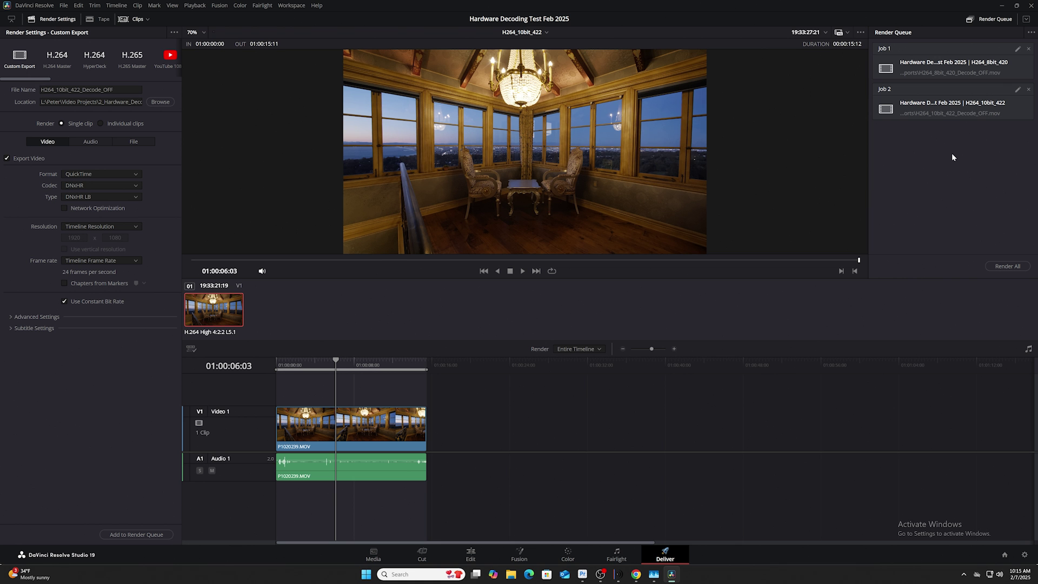
{"action": "left_click", "coordinate": [653, 574]}
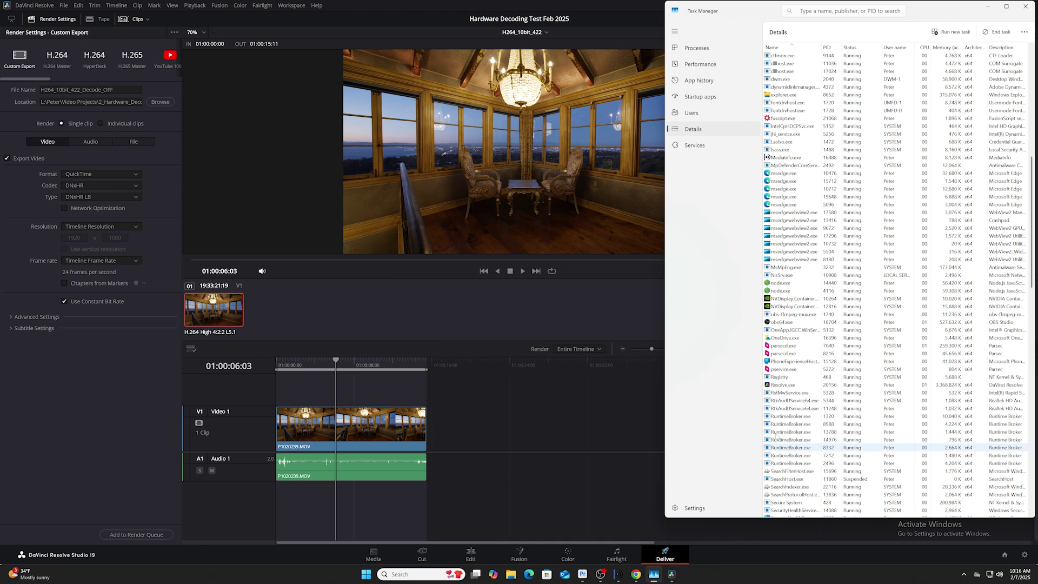
{"action": "right_click", "coordinate": [785, 386]}
{"action": "left_click", "coordinate": [810, 437]}
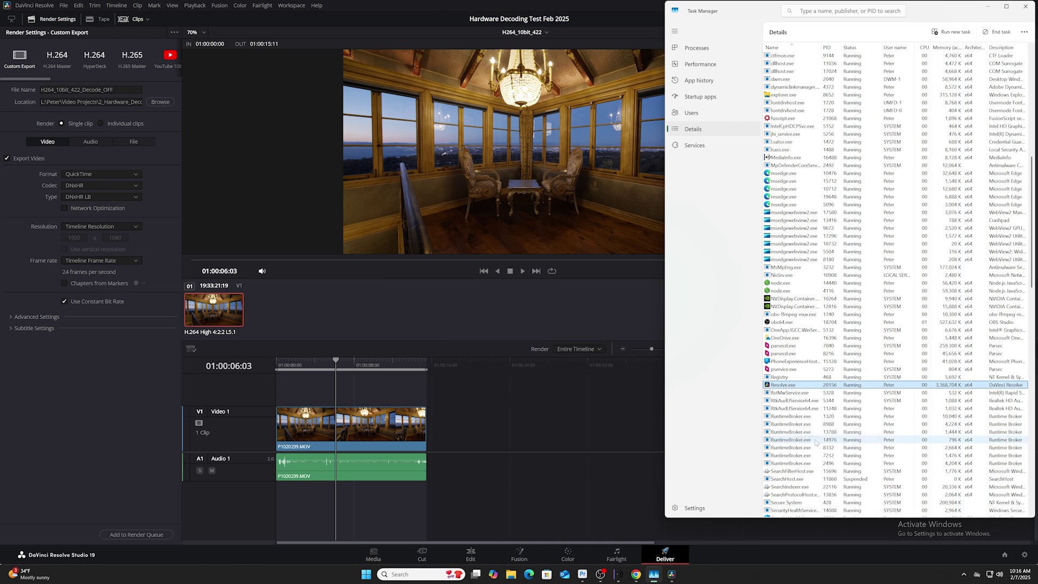
{"action": "left_click", "coordinate": [789, 246]}
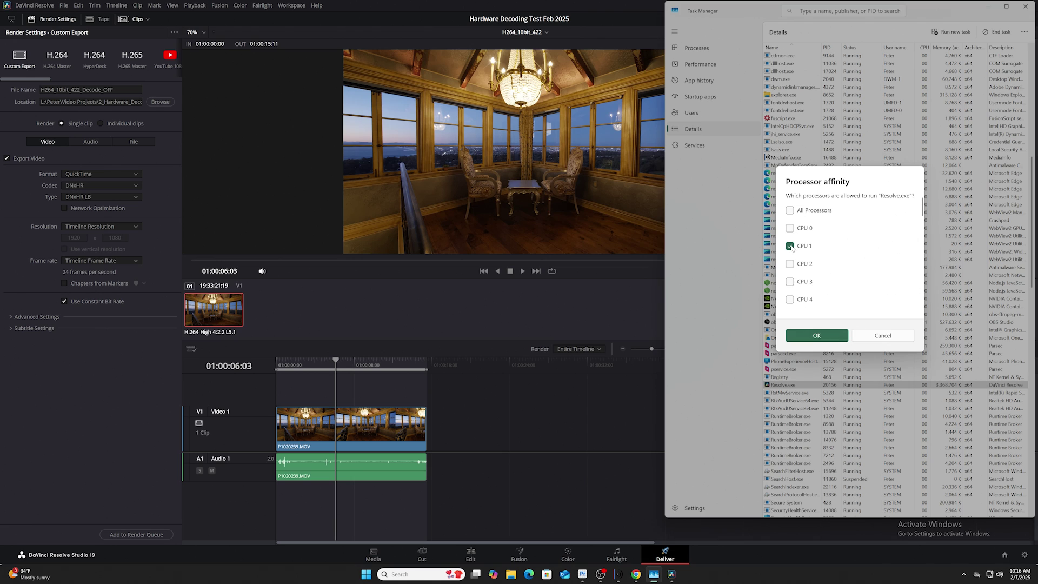
{"action": "left_click", "coordinate": [814, 335]}
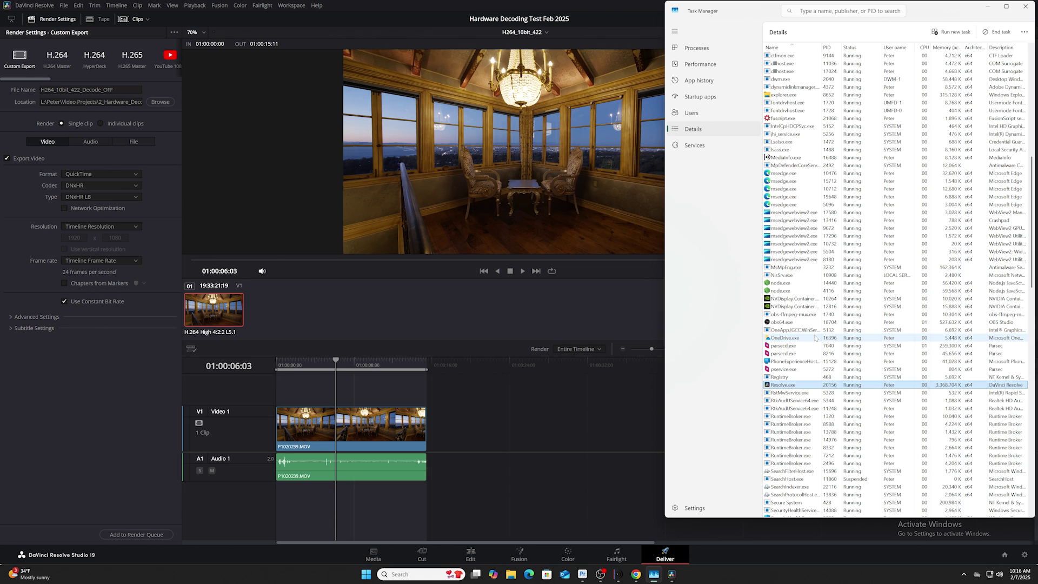
{"action": "left_click", "coordinate": [671, 574]}
{"action": "left_click", "coordinate": [1017, 49]}
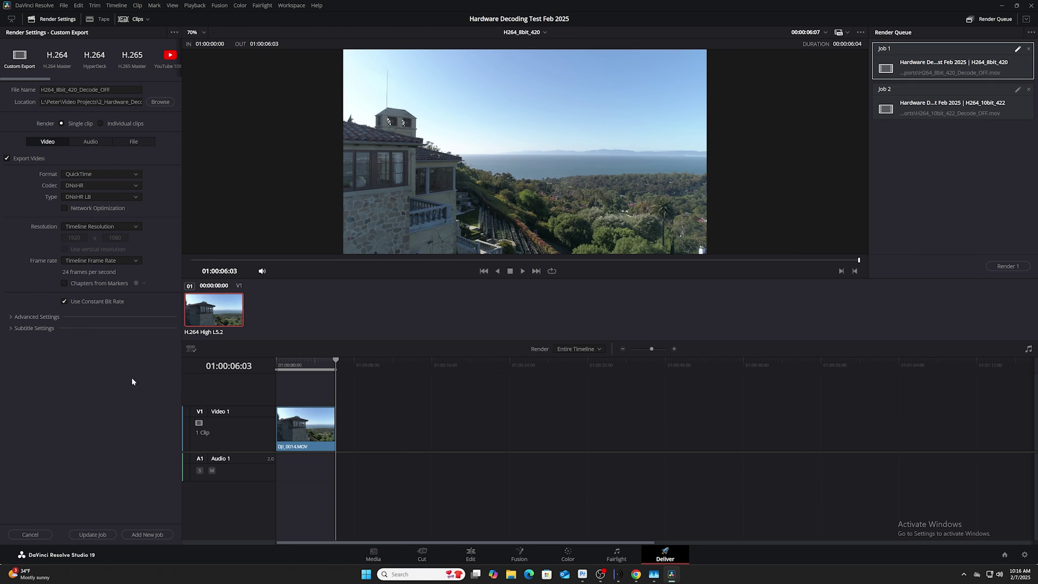
Rename the two jobs to H264_8bit_420_Decode_ON and H264_10bit_422_Decode_ON, then render both.
{"action": "left_click", "coordinate": [110, 90]}
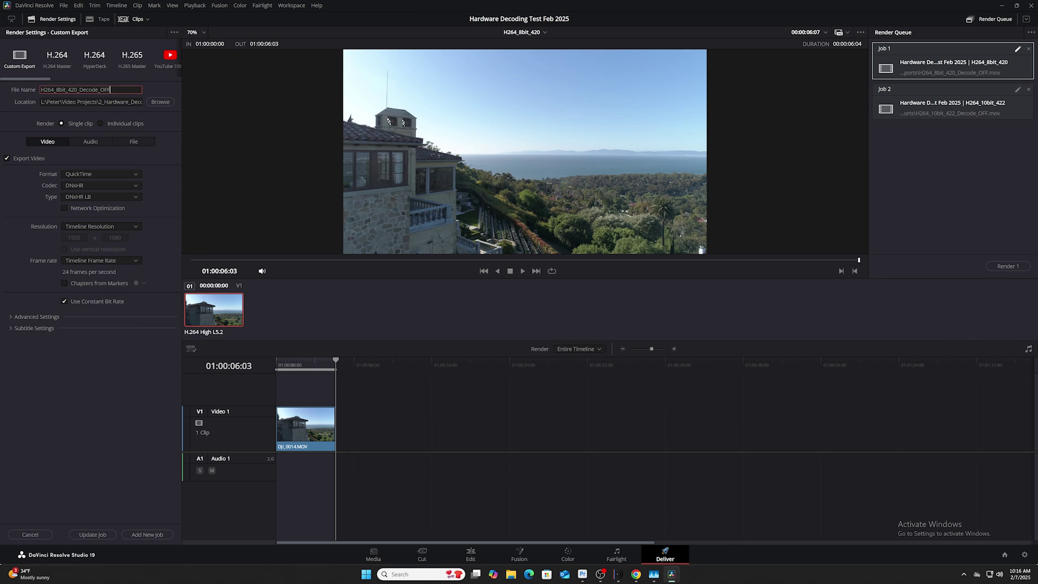
{"action": "left_click", "coordinate": [92, 534]}
{"action": "left_click", "coordinate": [1017, 89]}
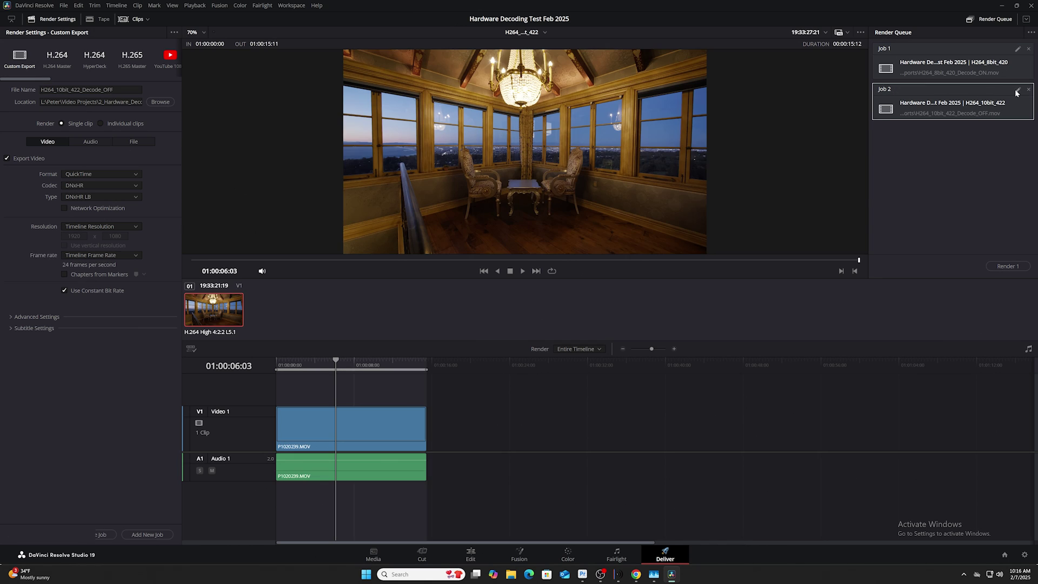
{"action": "left_click", "coordinate": [113, 90]}
{"action": "key", "text": "BackSpace"}
{"action": "key", "text": "BackSpace"}
{"action": "type", "text": "N"}
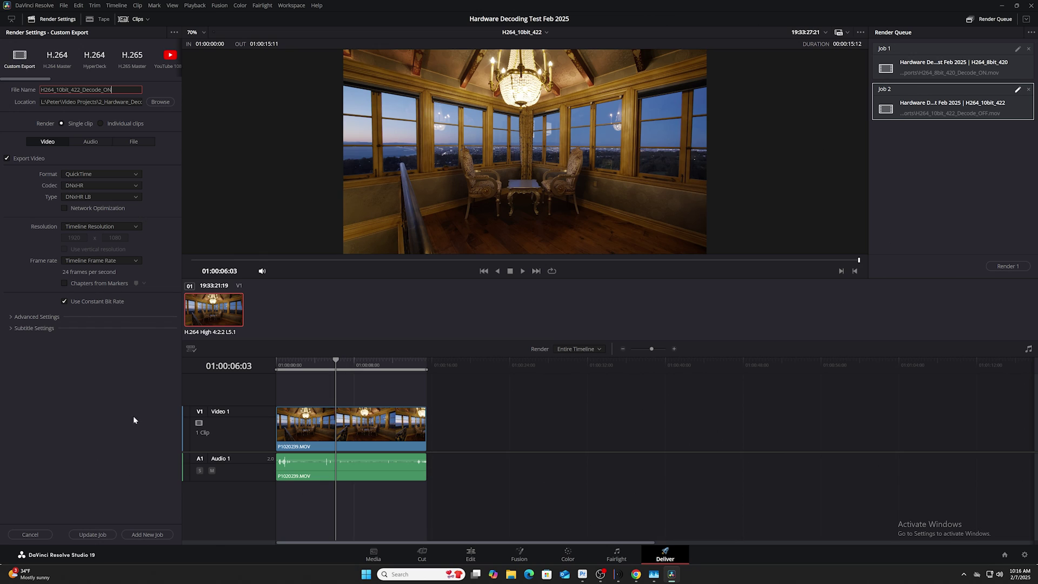
{"action": "left_click", "coordinate": [92, 534]}
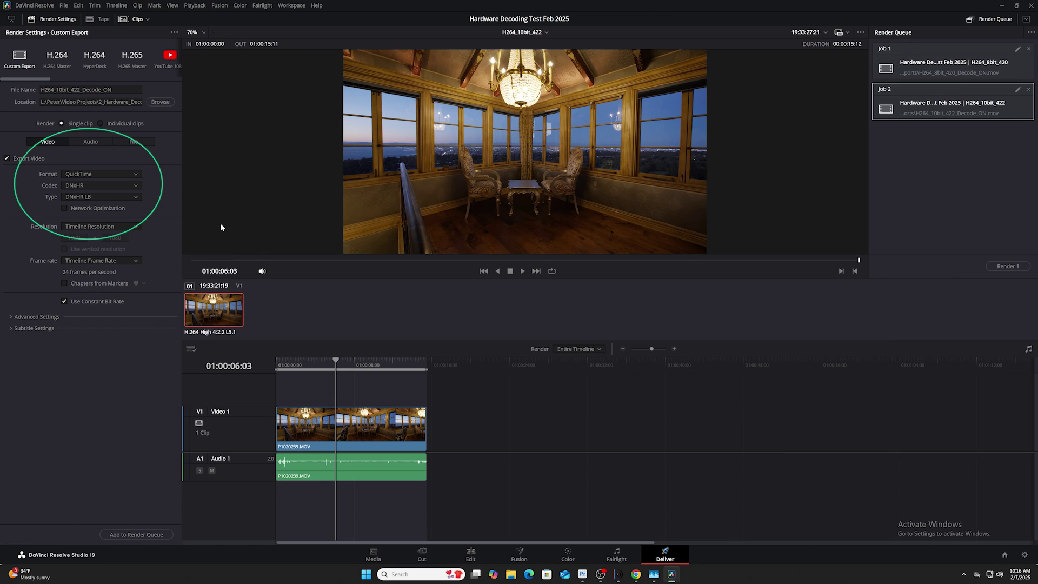
{"action": "left_click", "coordinate": [988, 66], "text": "ctrl"}
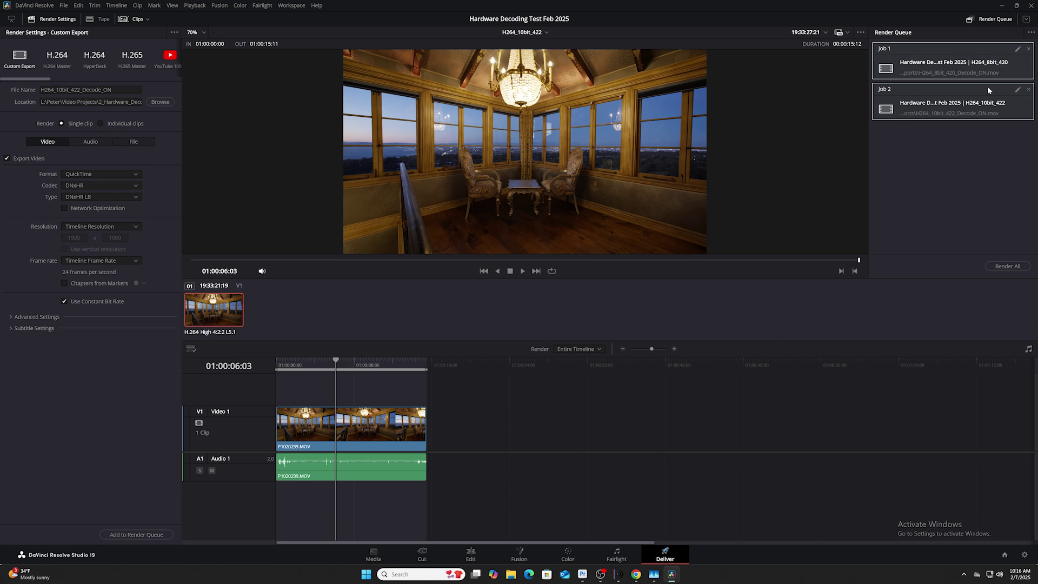
{"action": "left_click", "coordinate": [1006, 266]}
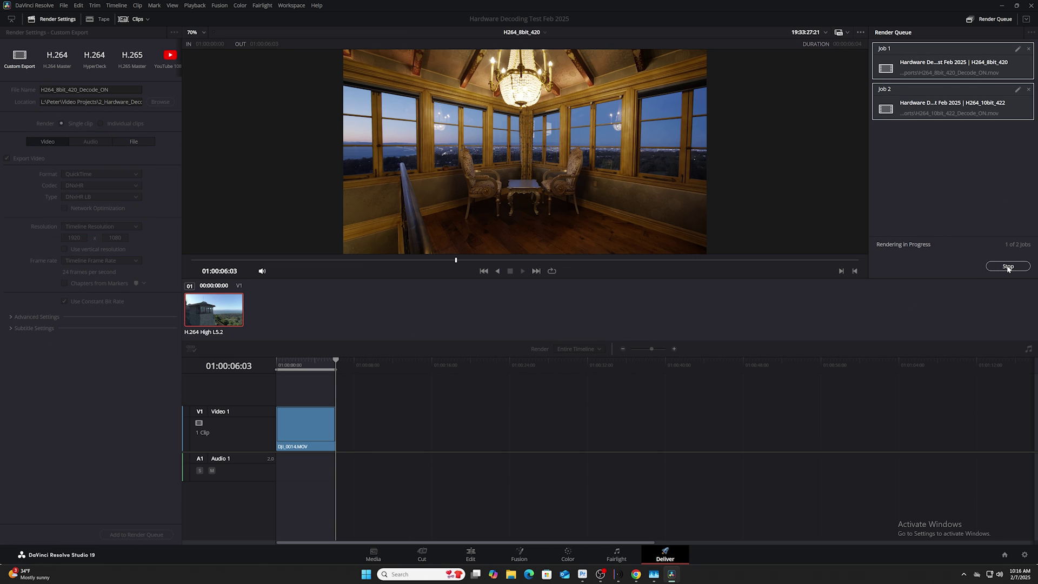